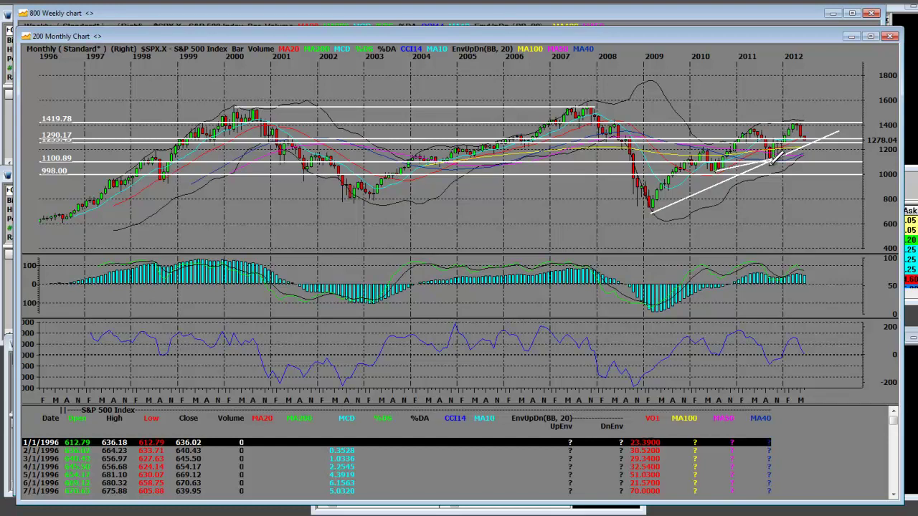
# Zoom the monthly S&P 500 chart in to the candles from October 2011 through June 2012 with the Zoom Tool.
pyautogui.rightClick(494, 91)
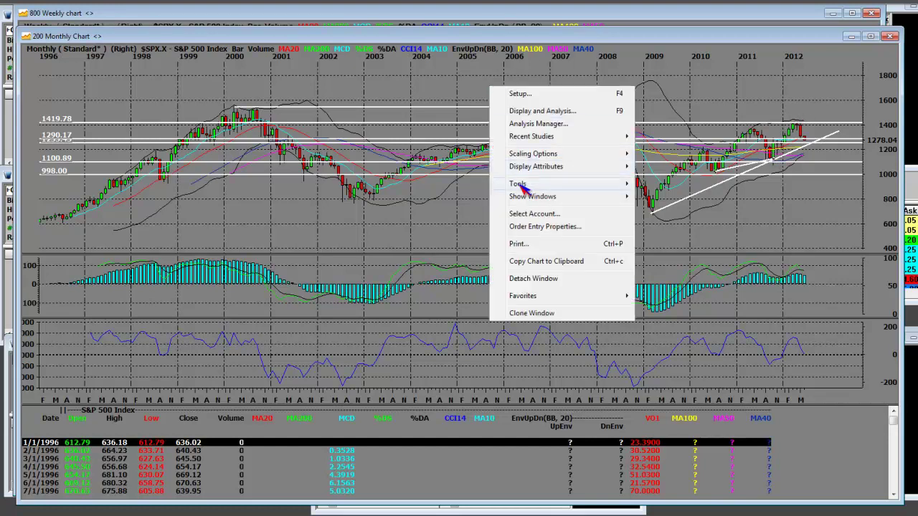
pyautogui.moveTo(522, 186)
pyautogui.click(675, 224)
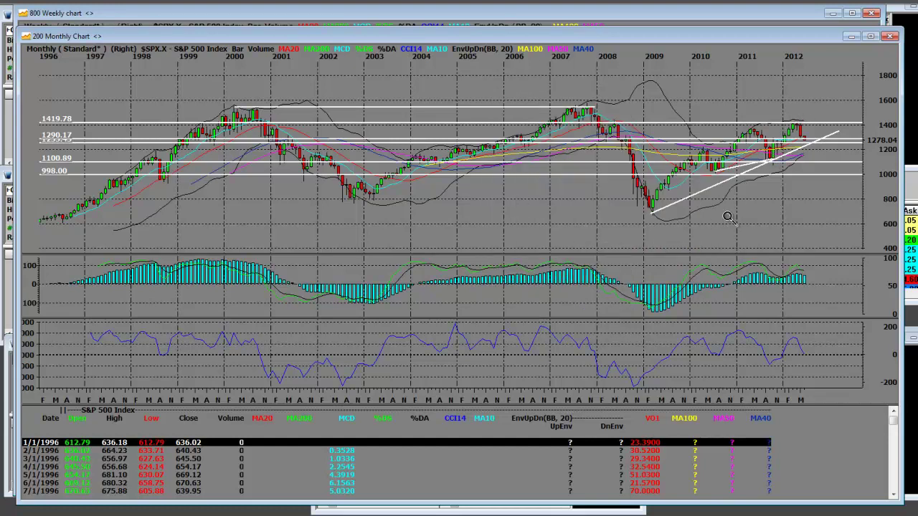
pyautogui.click(851, 100)
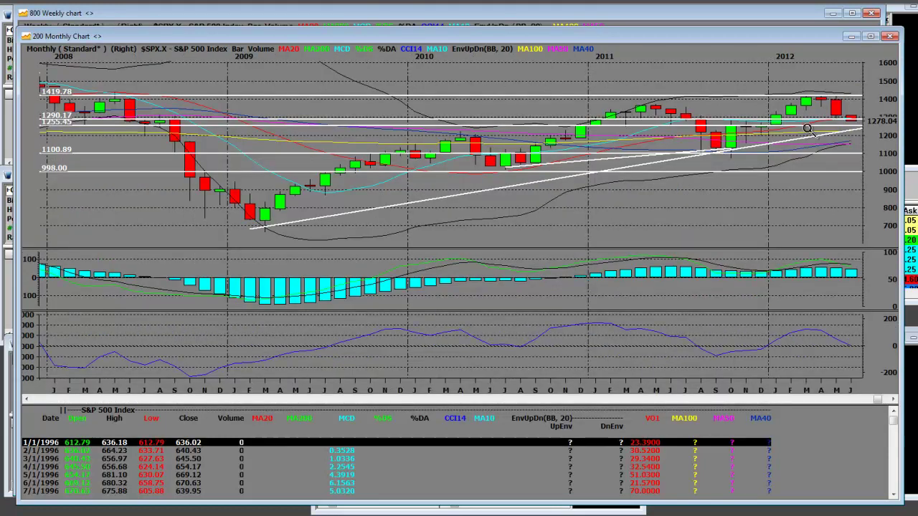
pyautogui.click(893, 401)
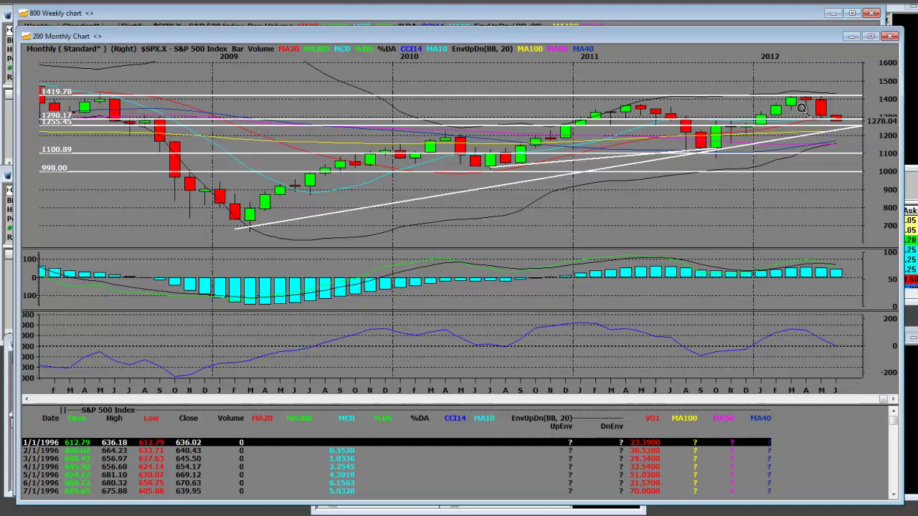
pyautogui.moveTo(407, 210); pyautogui.dragTo(891, 59)
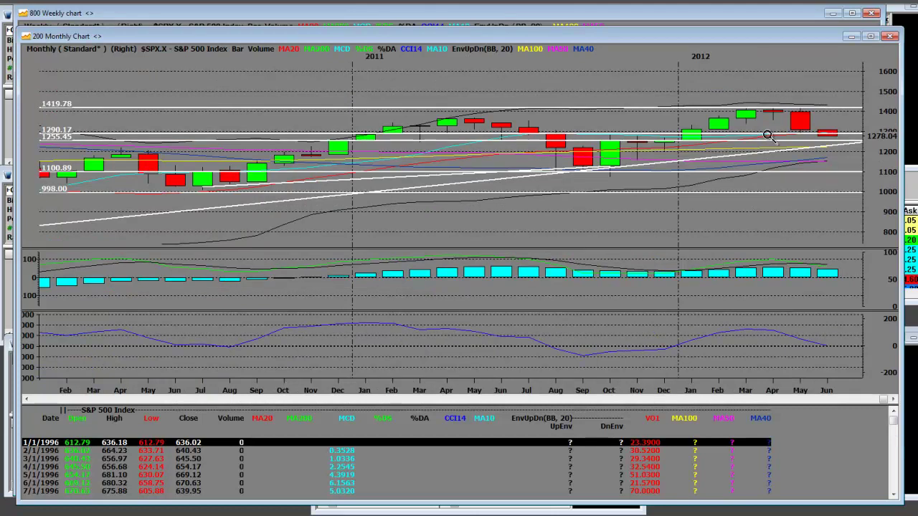
pyautogui.moveTo(568, 184); pyautogui.dragTo(890, 97)
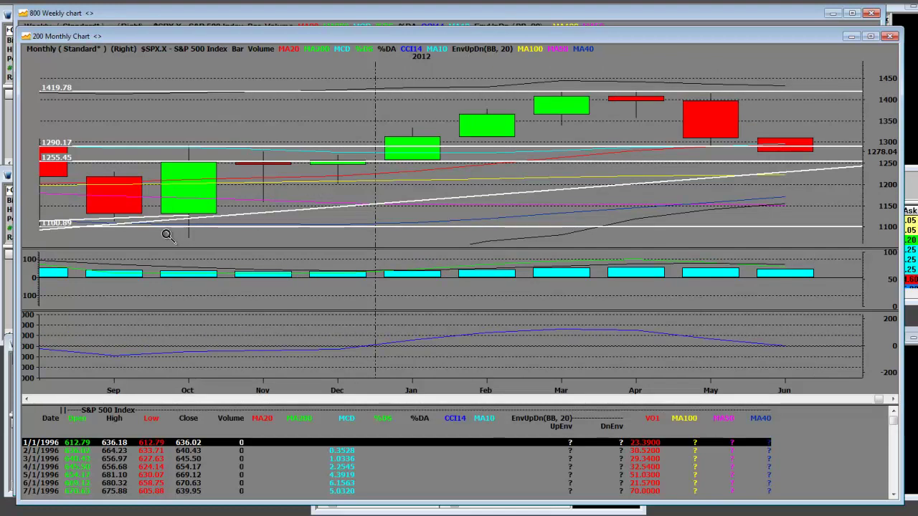
pyautogui.click(858, 86)
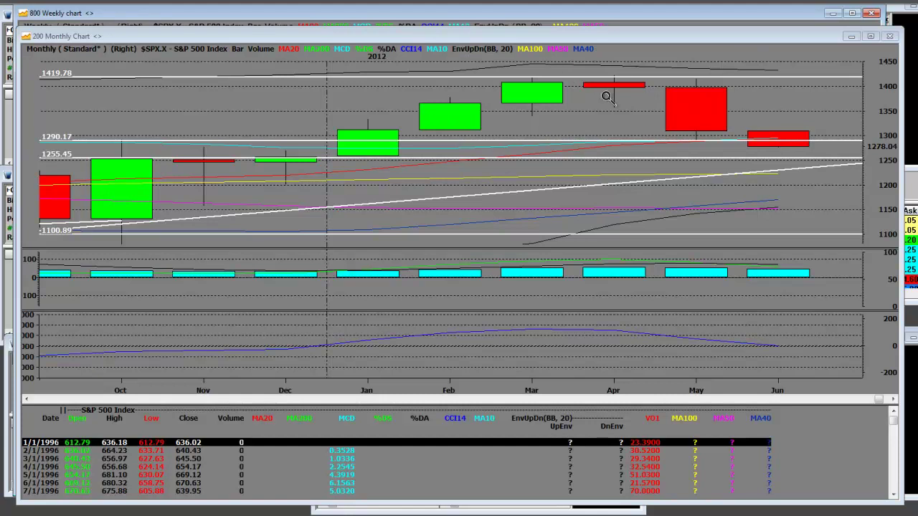
# Bring up the weekly S&P 500 chart and zoom in to the candles from late November 2011 through May 2012.
pyautogui.click(617, 19)
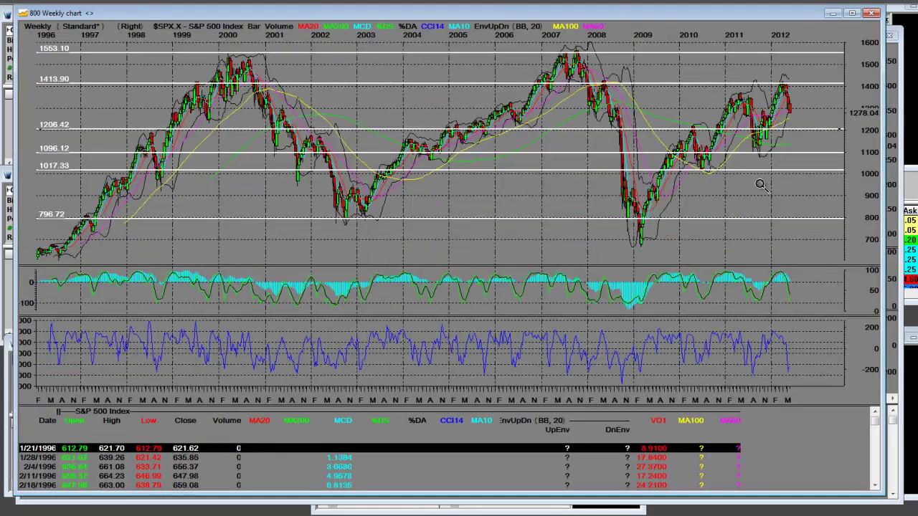
pyautogui.moveTo(615, 254); pyautogui.dragTo(839, 64)
pyautogui.click(882, 400)
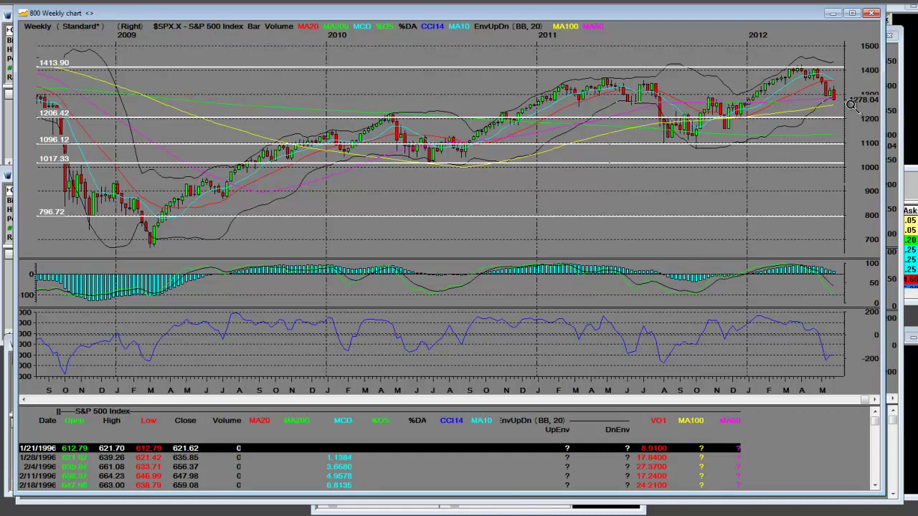
pyautogui.click(821, 107)
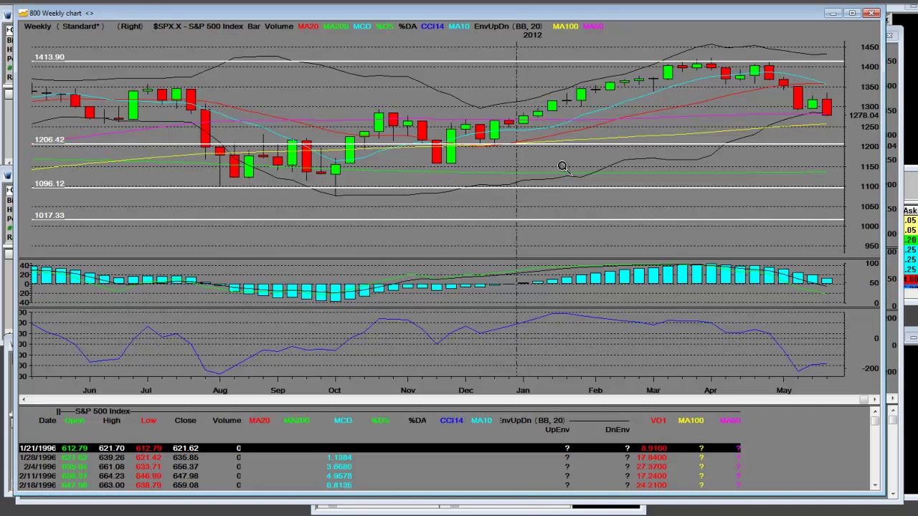
pyautogui.click(879, 49)
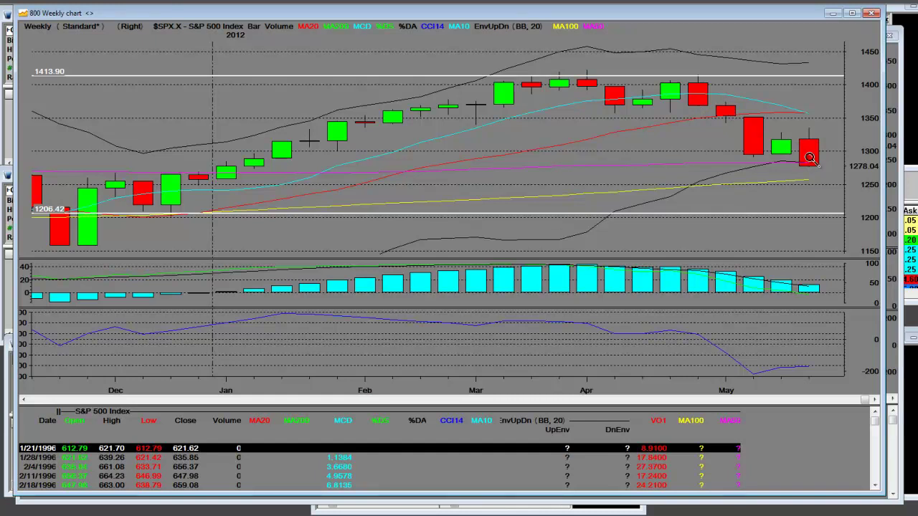
# Draw a horizontal line at about 1259 on the weekly chart with the Trend Tool and show the latest data table rows.
pyautogui.rightClick(505, 149)
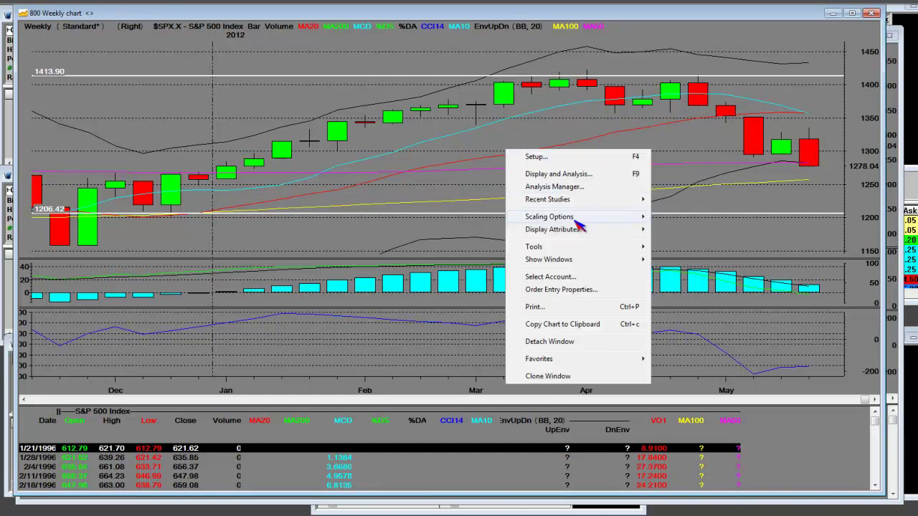
pyautogui.moveTo(563, 248)
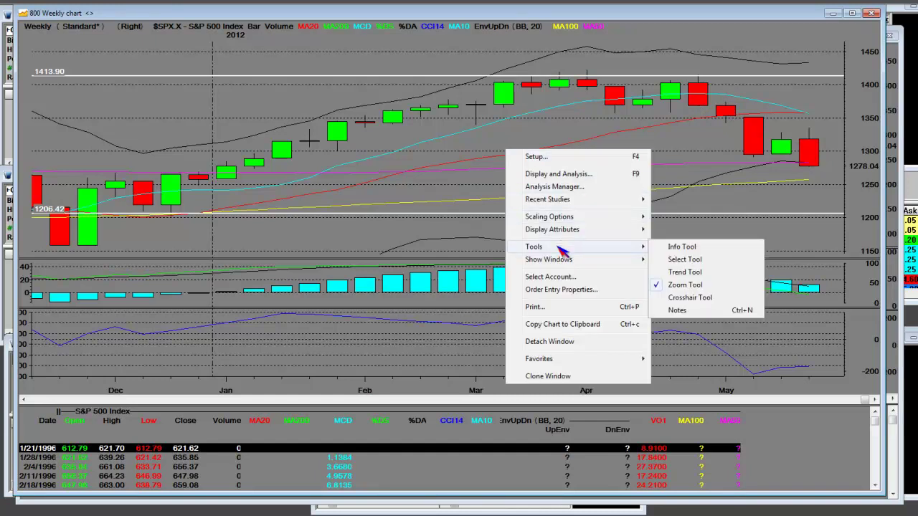
pyautogui.click(685, 277)
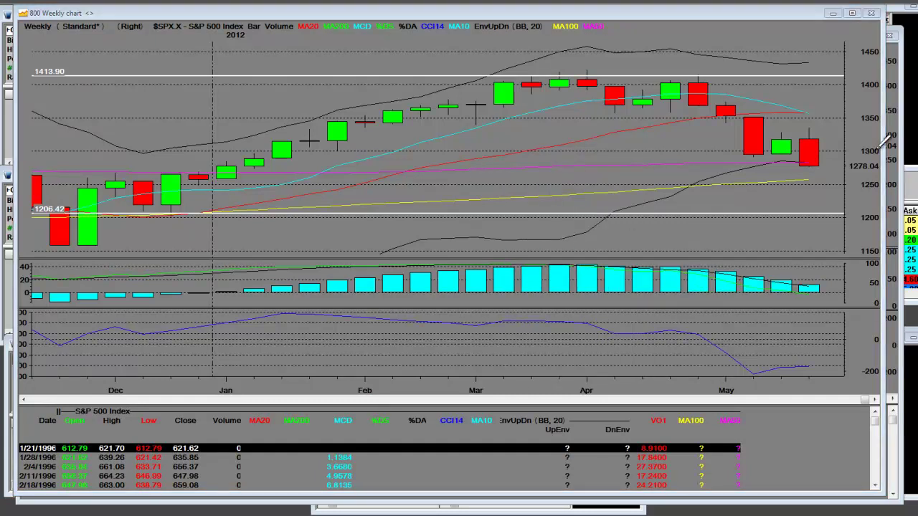
pyautogui.click(231, 177)
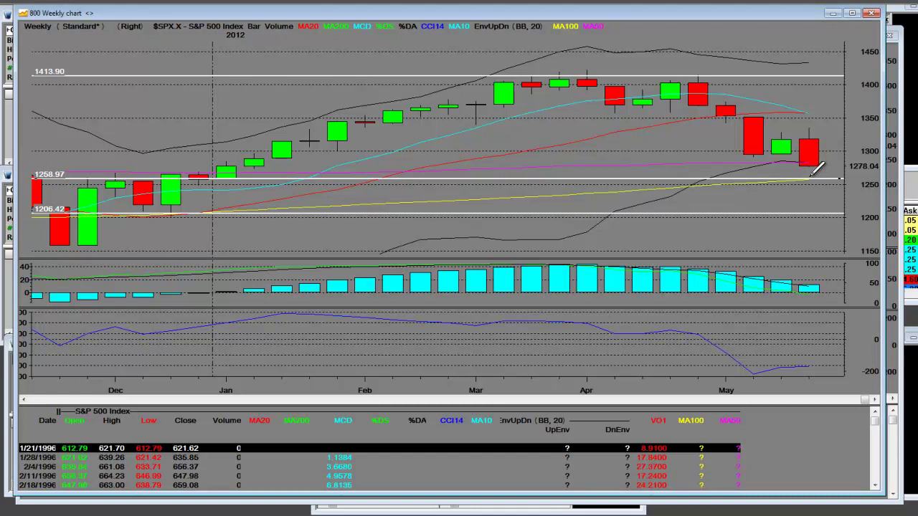
pyautogui.moveTo(875, 421); pyautogui.dragTo(885, 498)
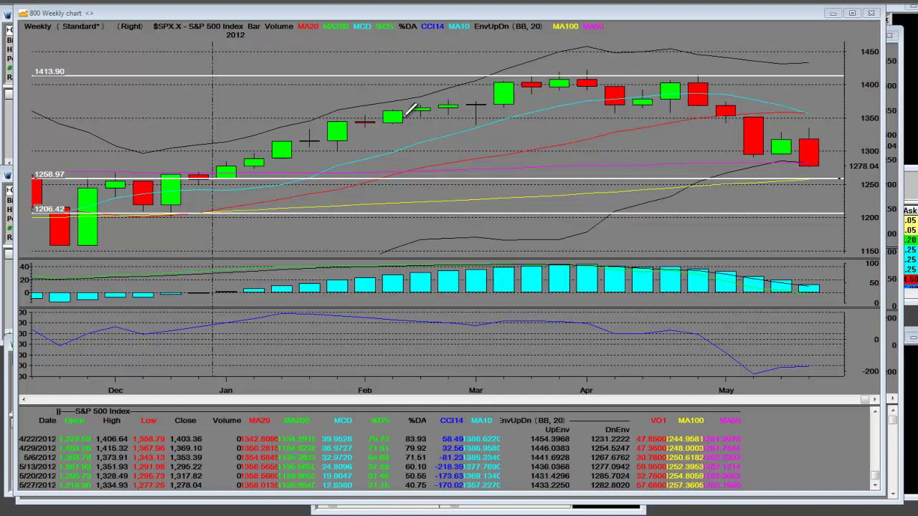
pyautogui.click(482, 109)
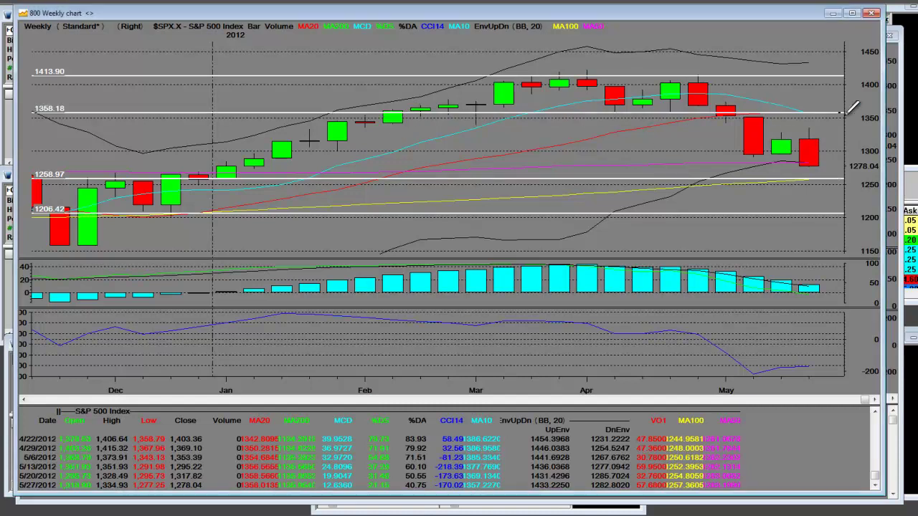
pyautogui.rightClick(727, 112)
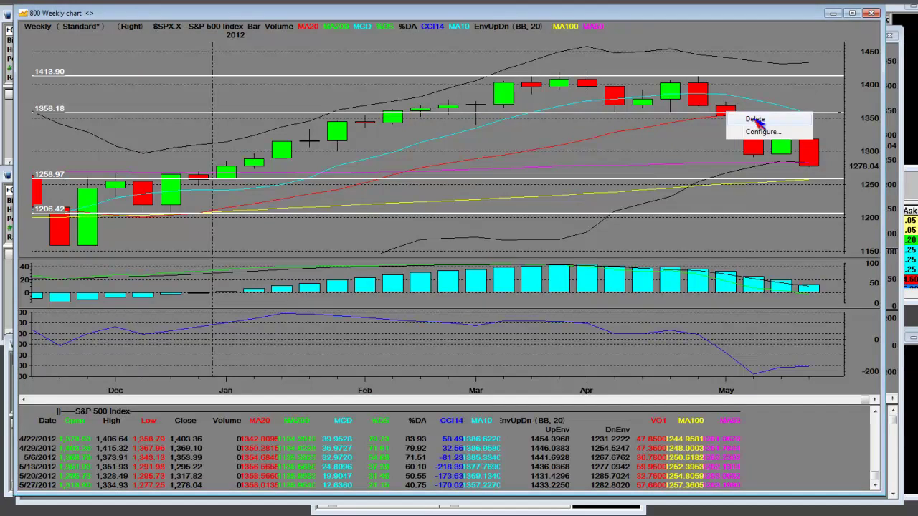
pyautogui.click(754, 119)
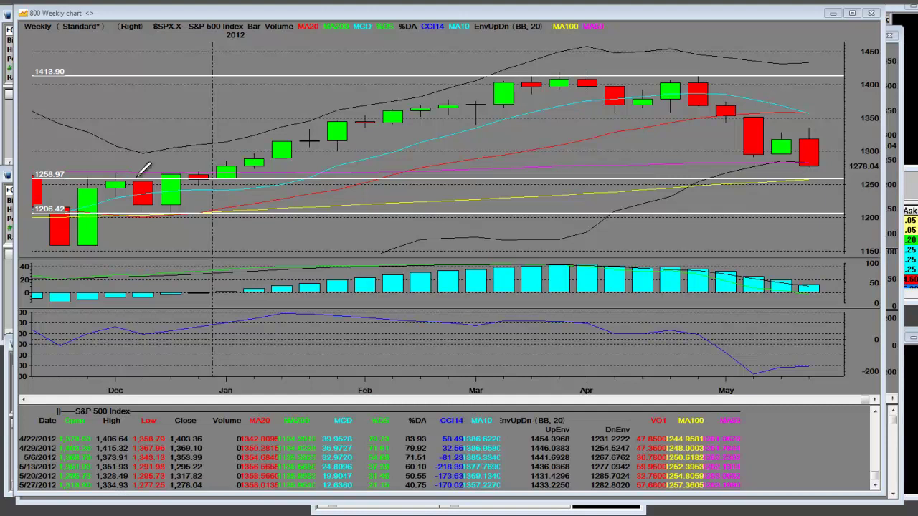
# Add horizontal lines at about 1159 along the late-November candle's base and about 1278 along the last weekly candle's base.
pyautogui.click(93, 239)
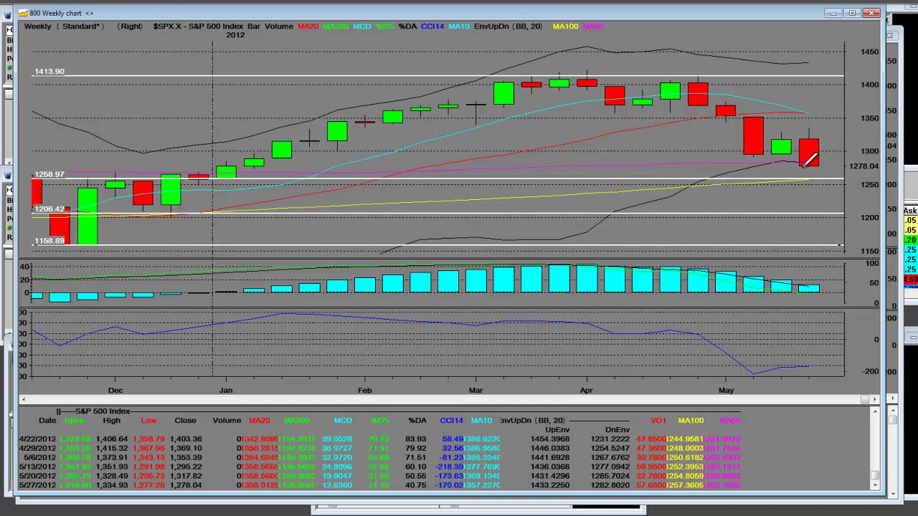
pyautogui.click(804, 165)
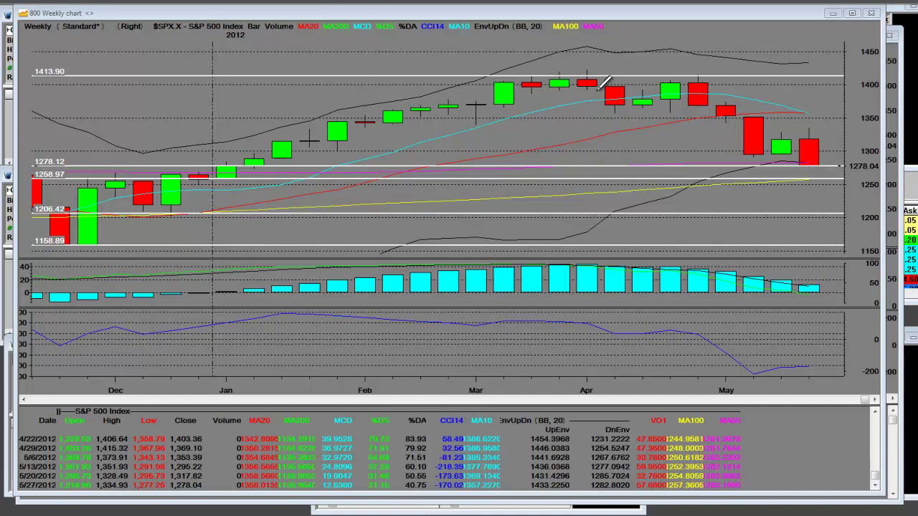
# Outline the March to May top with a neckline near 1368, rising and falling lines at the April peak, and a late-April downtrend line.
pyautogui.moveTo(504, 103)
pyautogui.mouseDown()
pyautogui.moveTo(749, 96)
pyautogui.moveTo(745, 105)
pyautogui.mouseUp()
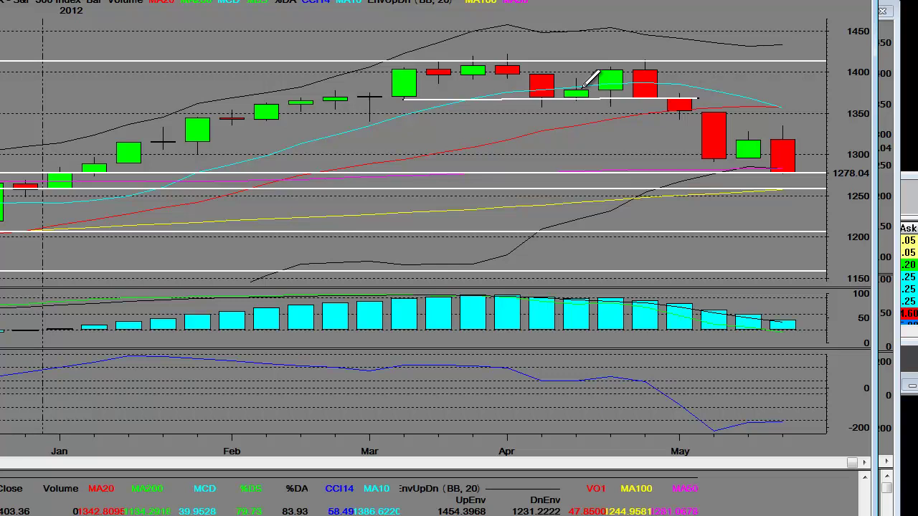
pyautogui.moveTo(483, 69)
pyautogui.mouseDown()
pyautogui.moveTo(534, 47)
pyautogui.moveTo(486, 55)
pyautogui.mouseUp()
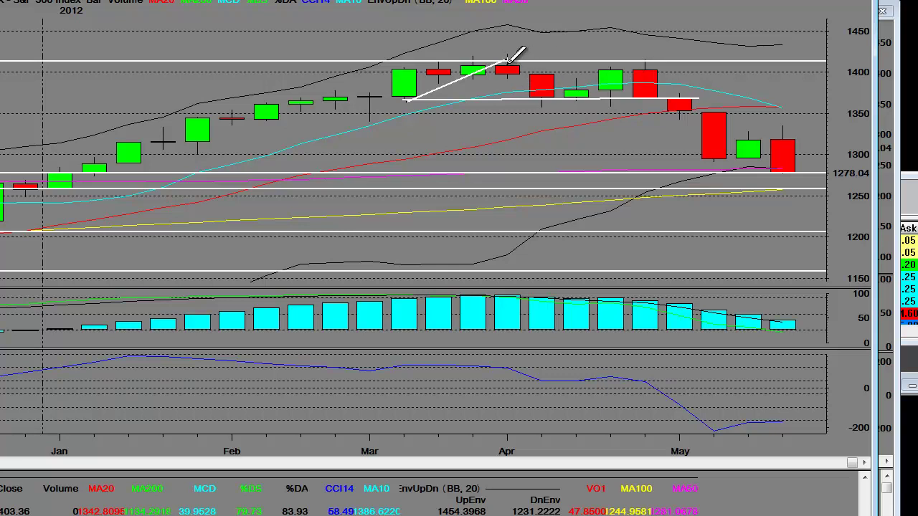
pyautogui.moveTo(506, 60); pyautogui.dragTo(611, 106)
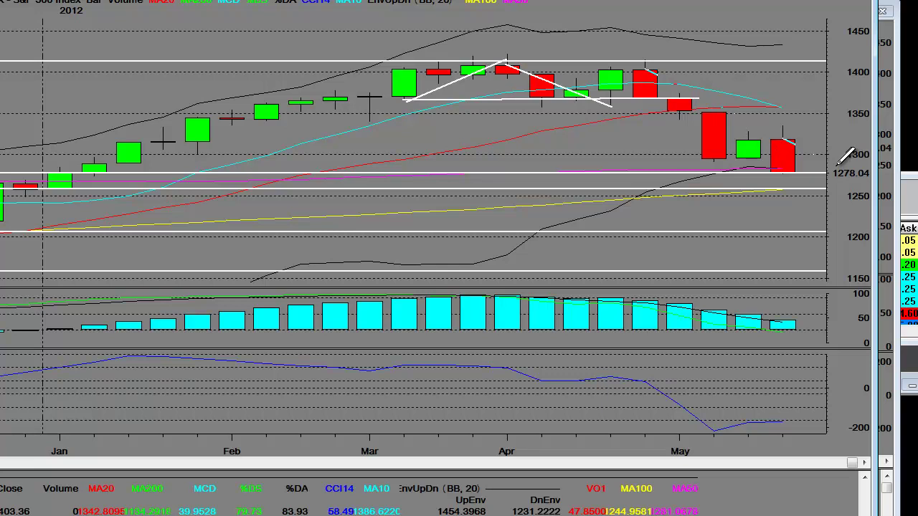
pyautogui.click(846, 157)
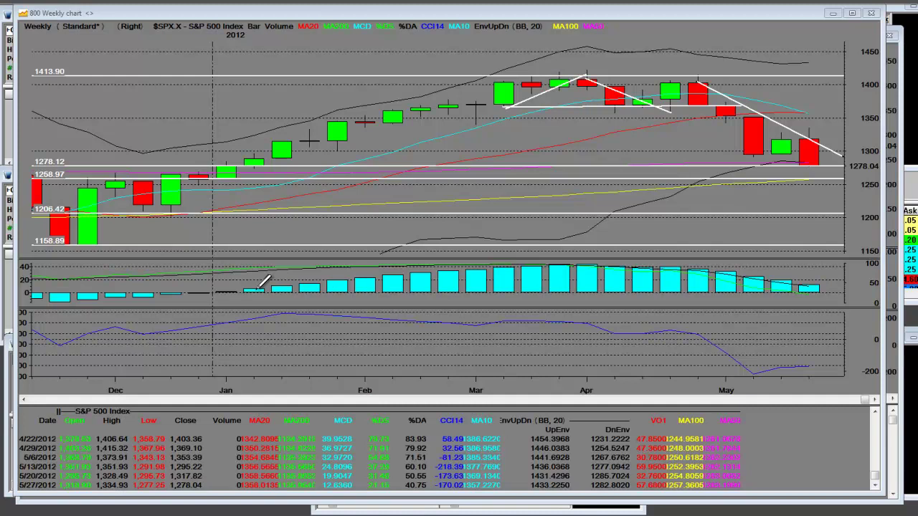
# Draw a rising trend line from January to late March and a falling one from April through May over the MCD histogram bars.
pyautogui.moveTo(258, 289); pyautogui.dragTo(567, 264)
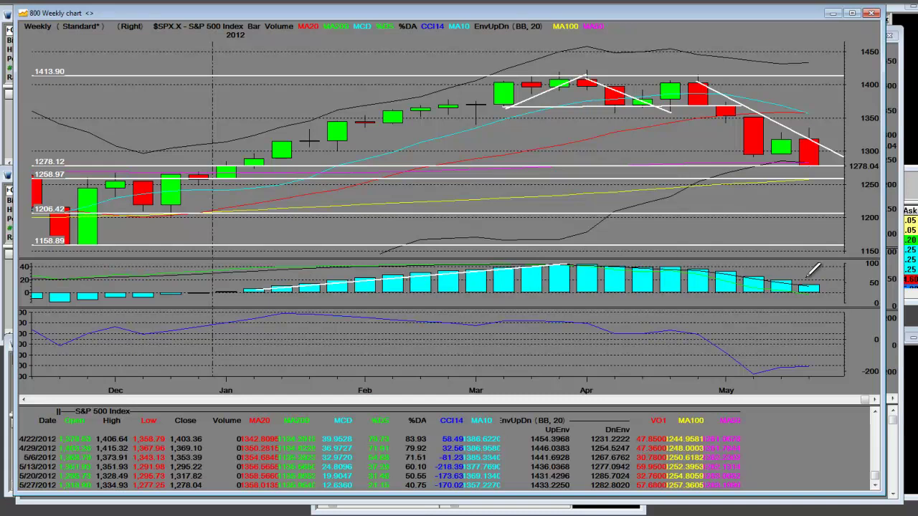
pyautogui.moveTo(588, 265)
pyautogui.mouseDown()
pyautogui.moveTo(788, 268)
pyautogui.moveTo(836, 275)
pyautogui.moveTo(833, 282)
pyautogui.mouseUp()
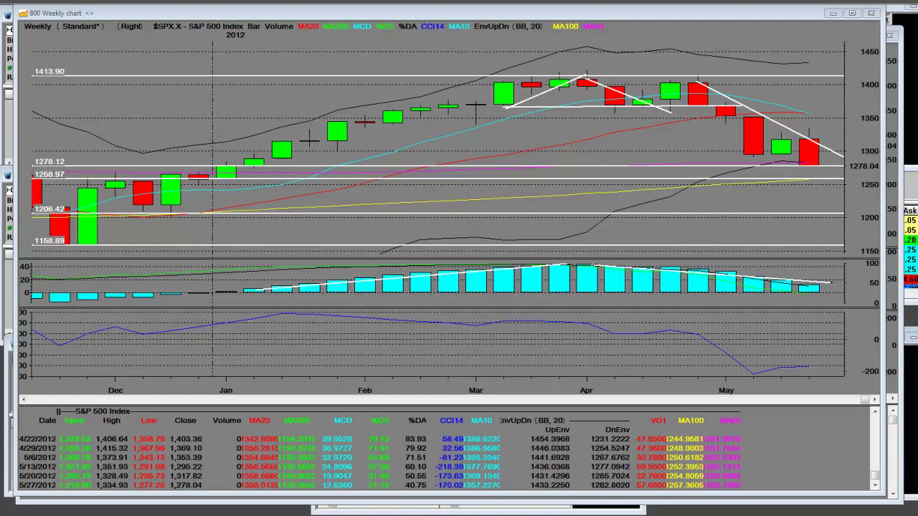
# Bring the Options Alert List over the weekly chart to examine the S&P 500 option prices and volumes, and move it away again.
pyautogui.moveTo(910, 92); pyautogui.dragTo(443, 65)
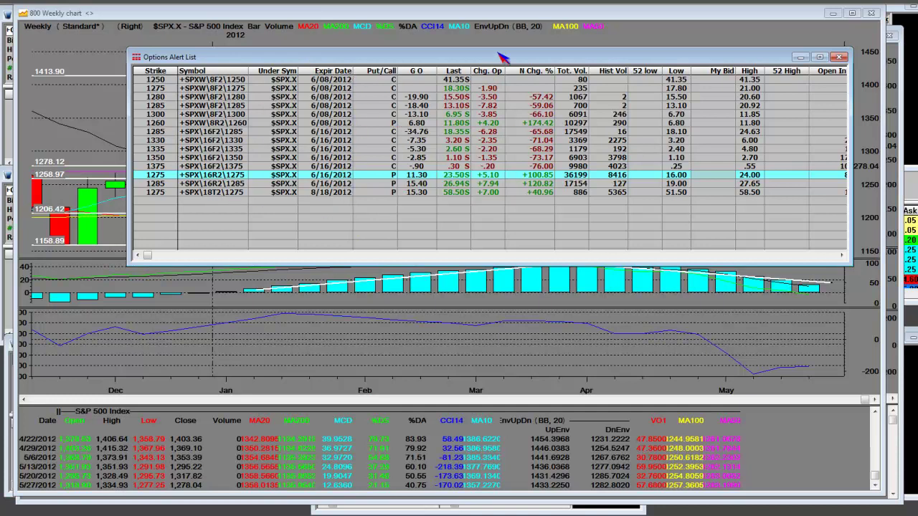
pyautogui.moveTo(501, 60); pyautogui.dragTo(917, 64)
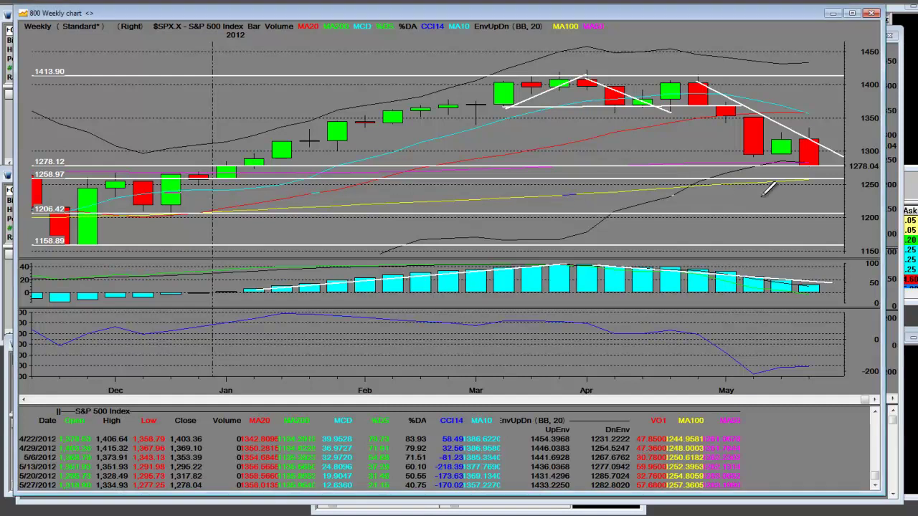
# Draw a near-horizontal base line at about 1235 from mid-December past May and a rising line from its start to the late-March high.
pyautogui.click(845, 193)
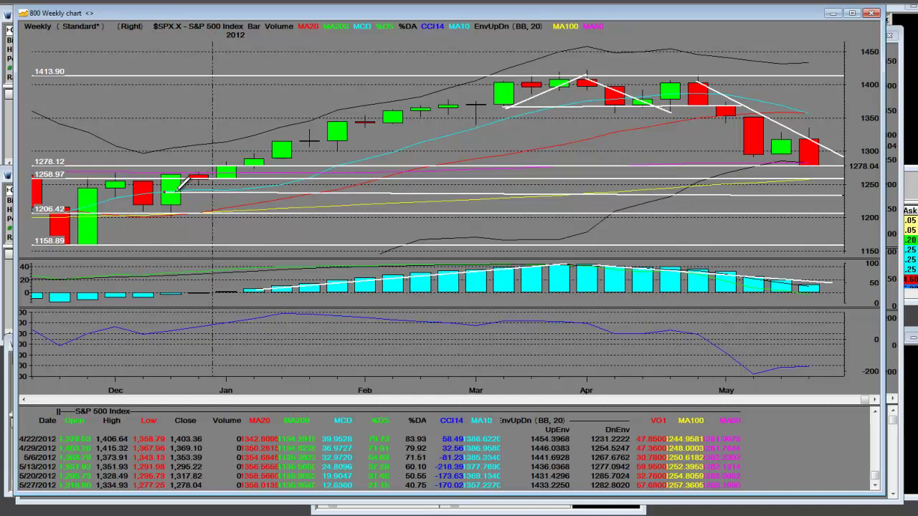
pyautogui.moveTo(188, 177)
pyautogui.mouseDown()
pyautogui.moveTo(227, 177)
pyautogui.moveTo(574, 73)
pyautogui.mouseUp()
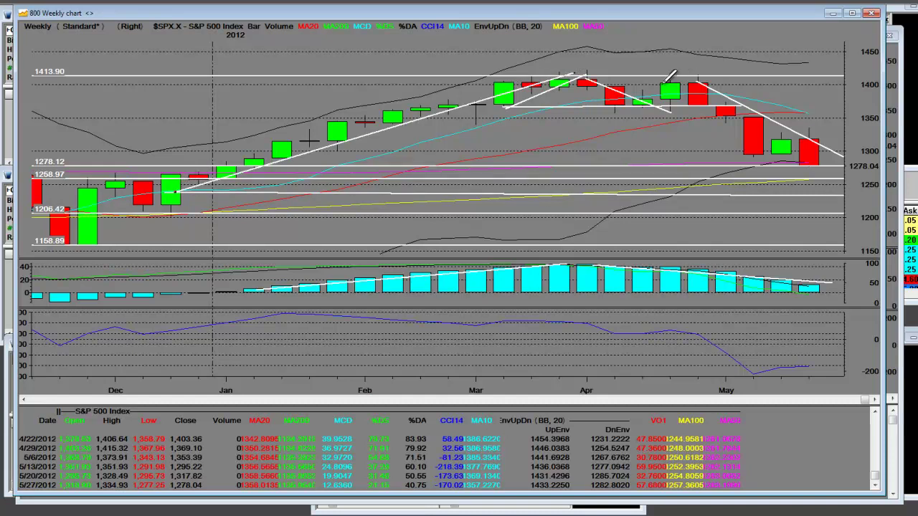